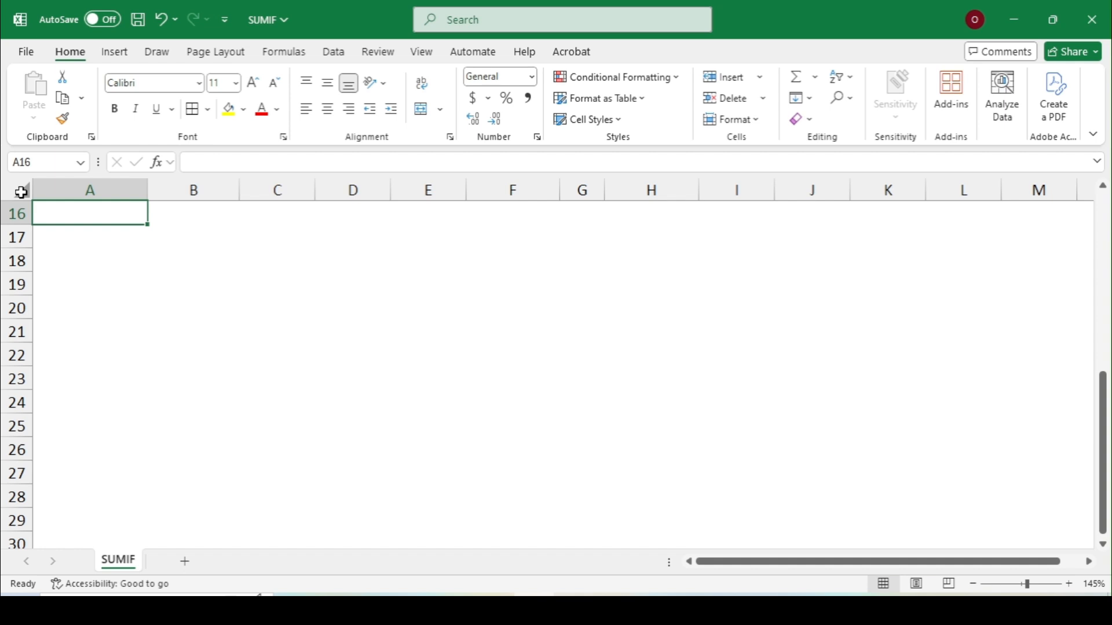
Step: Enter =SUMIF(B2:B14,"60") in cell C2 to total the student scores equal to 60
scroll(165, 281, "up", 5)
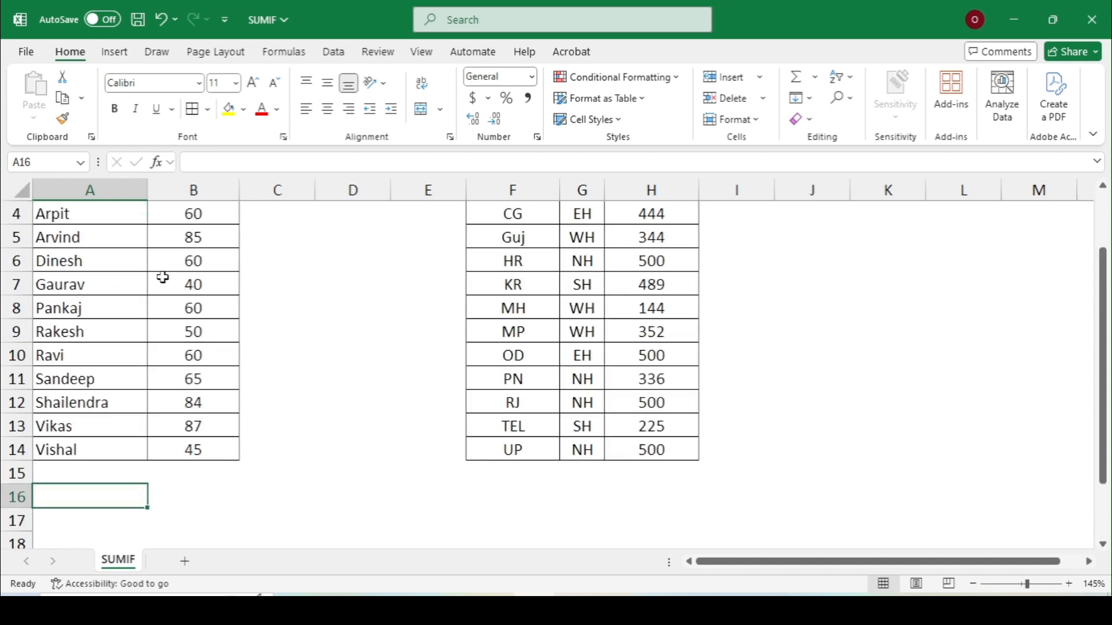
left_click(95, 216)
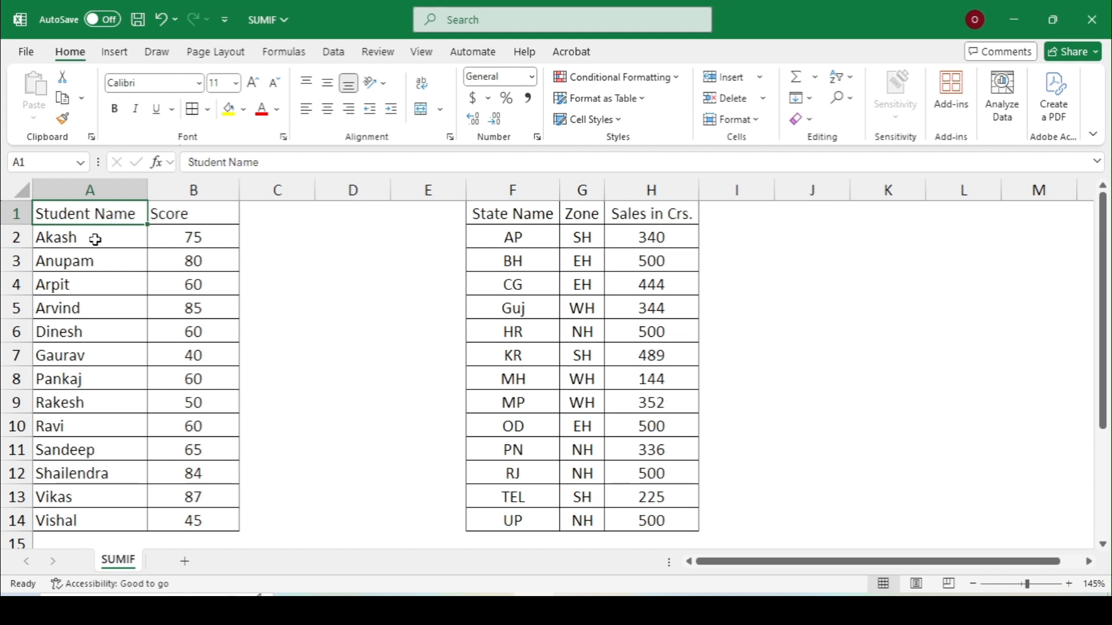
key("Right")
key("Right")
key("Down")
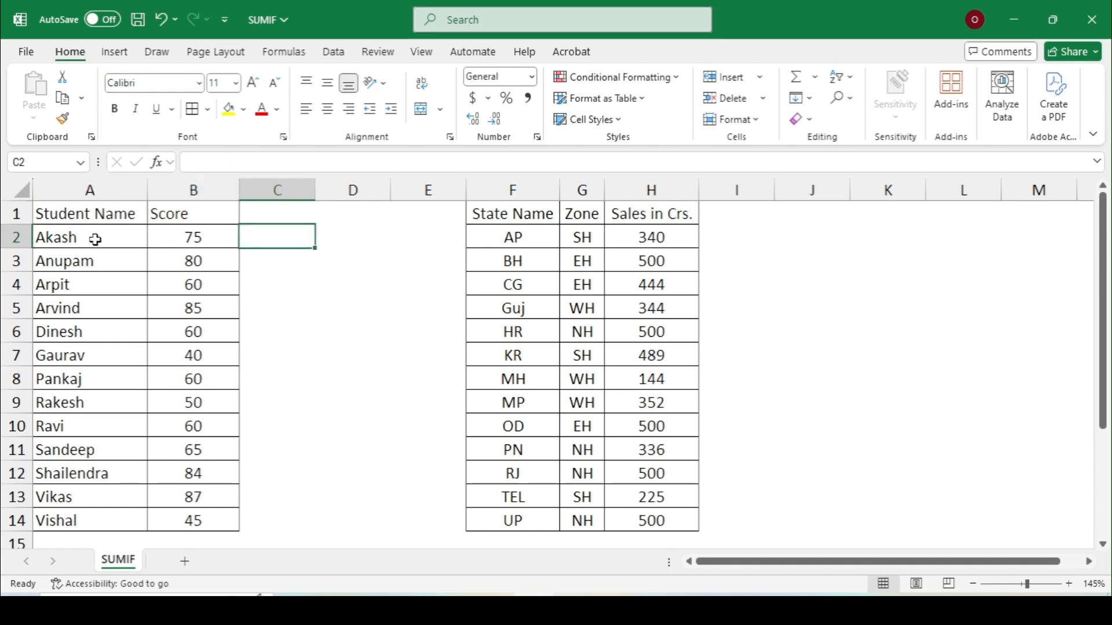
type("=")
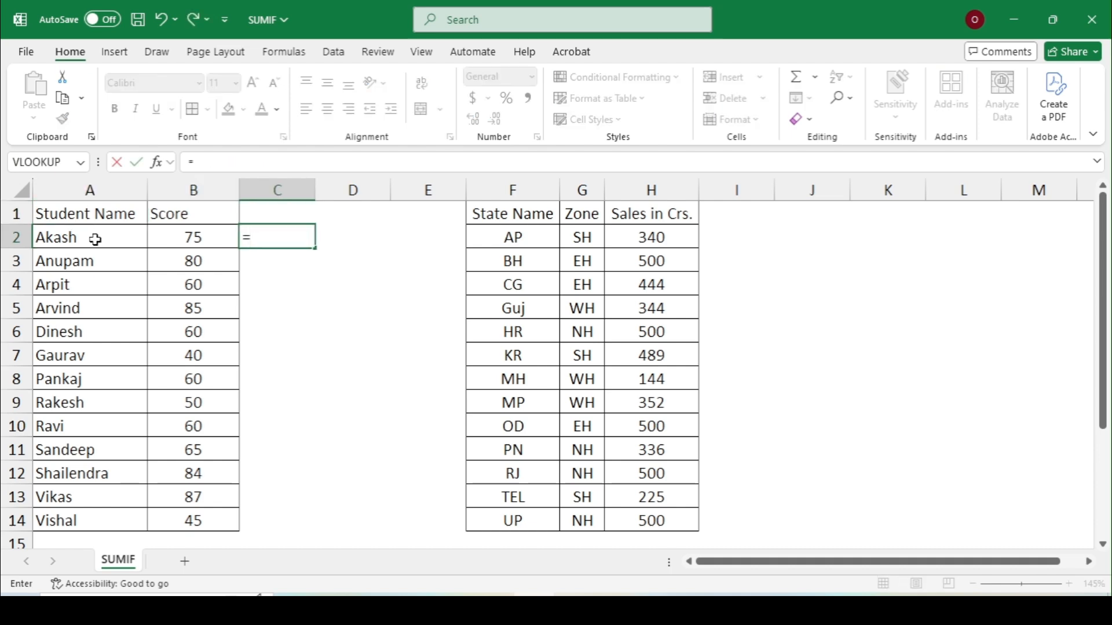
type("sumif")
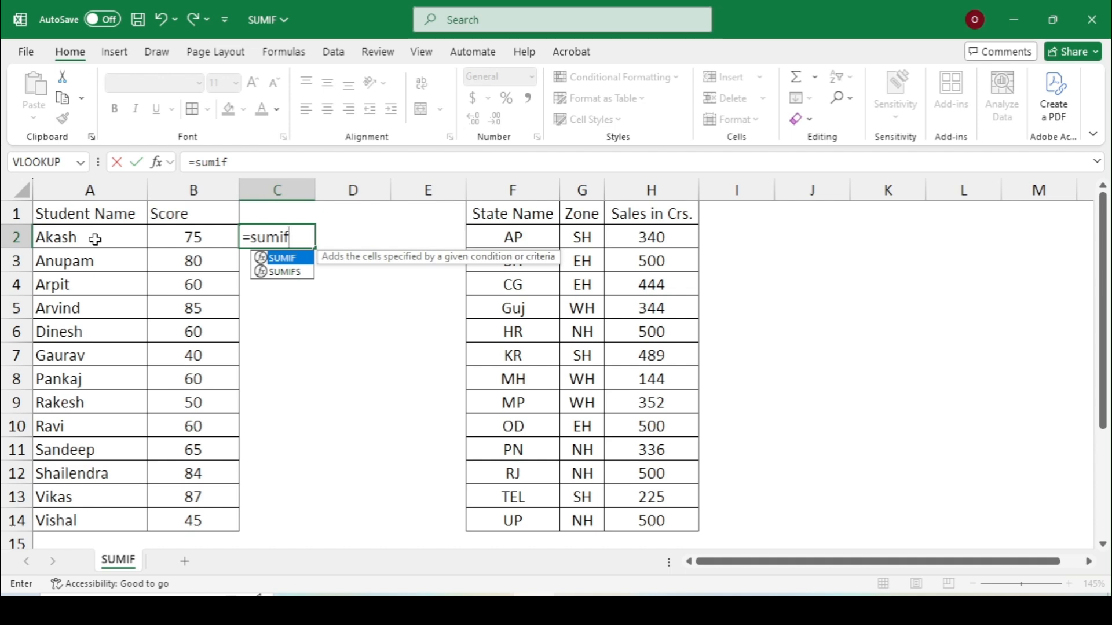
key("Tab")
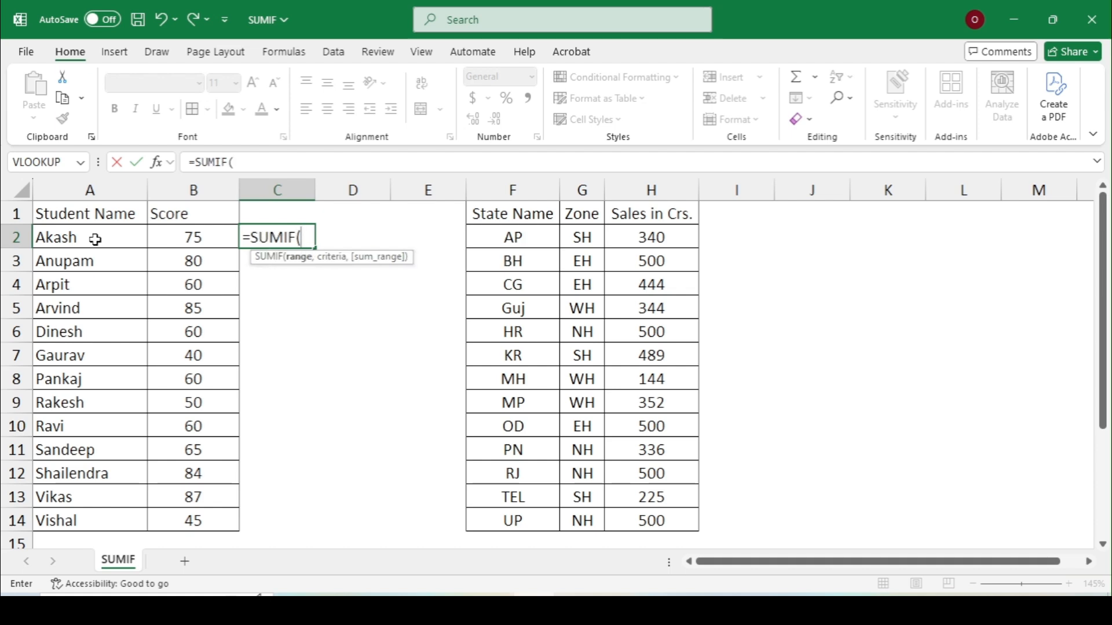
key("Left")
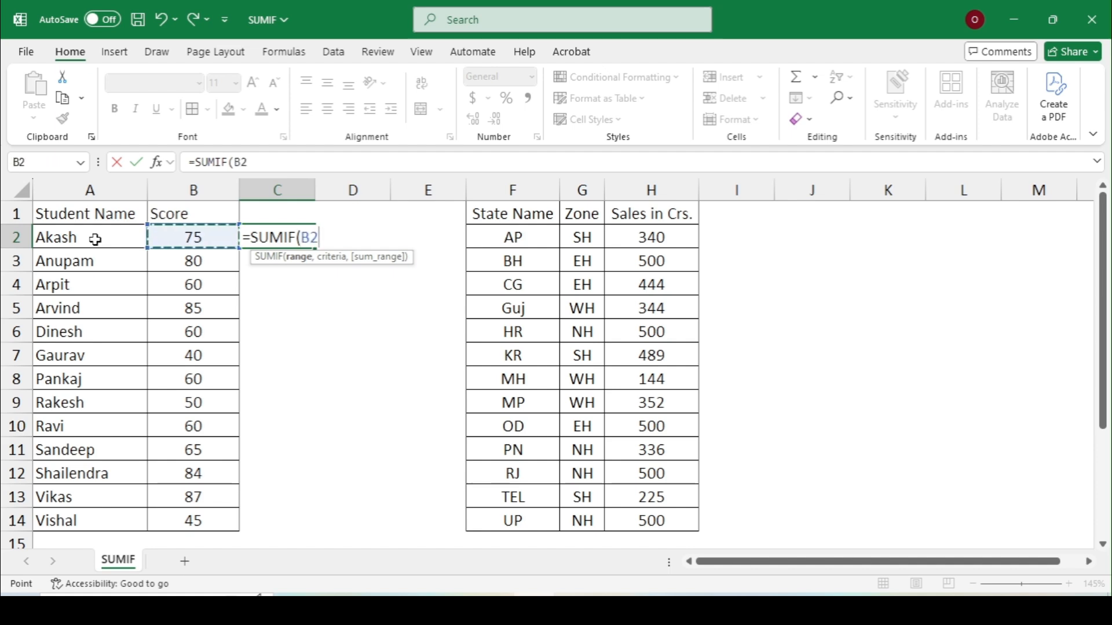
key("ctrl+shift+Down")
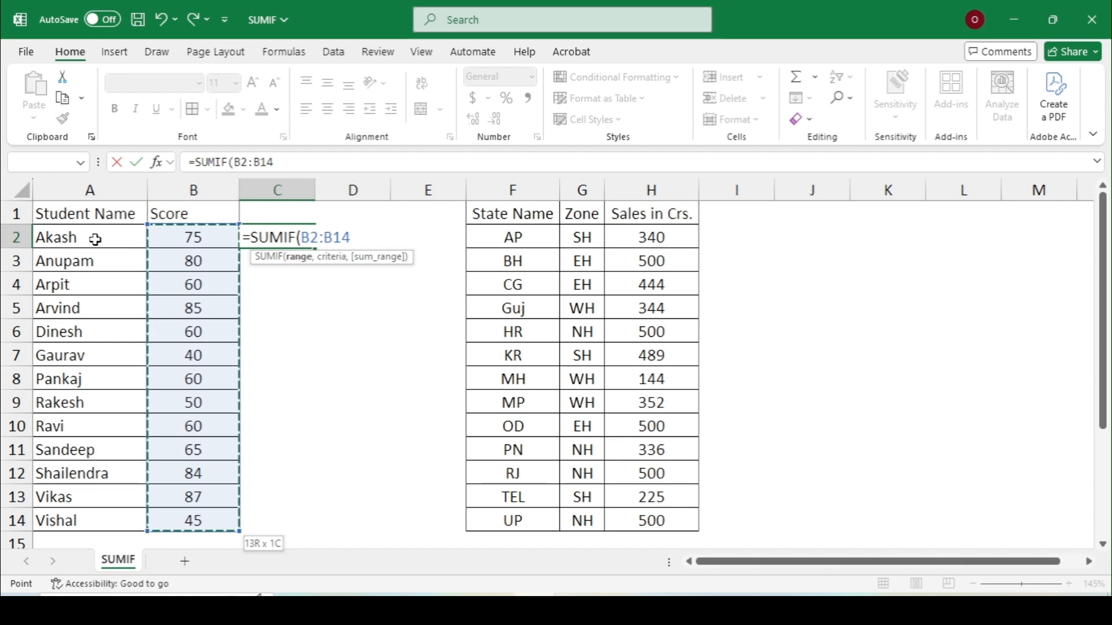
type(",")
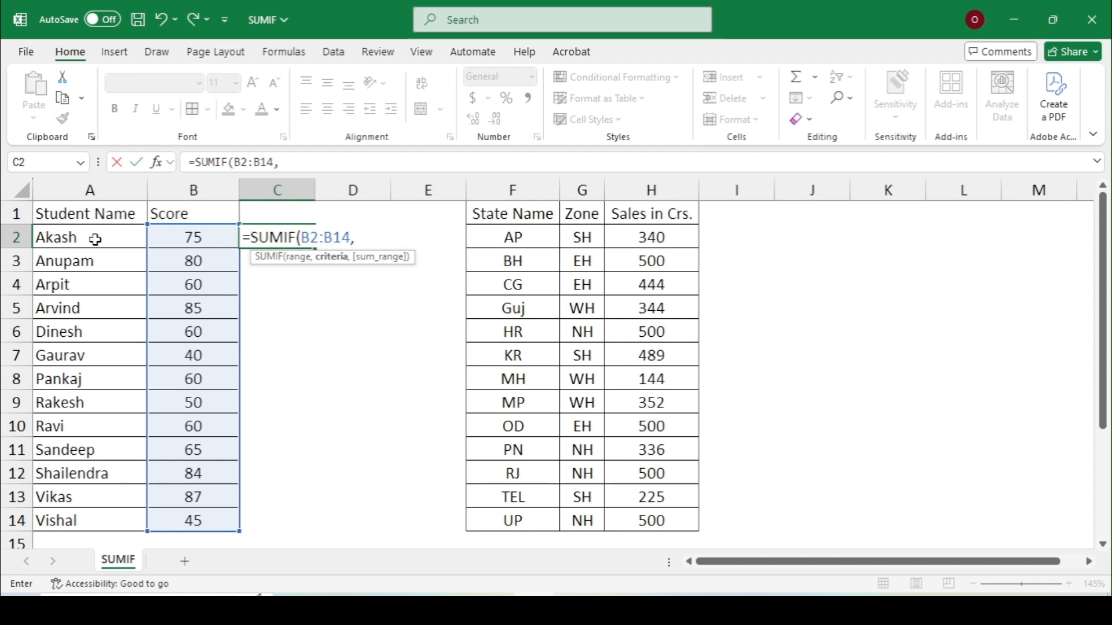
type("\"60\"")
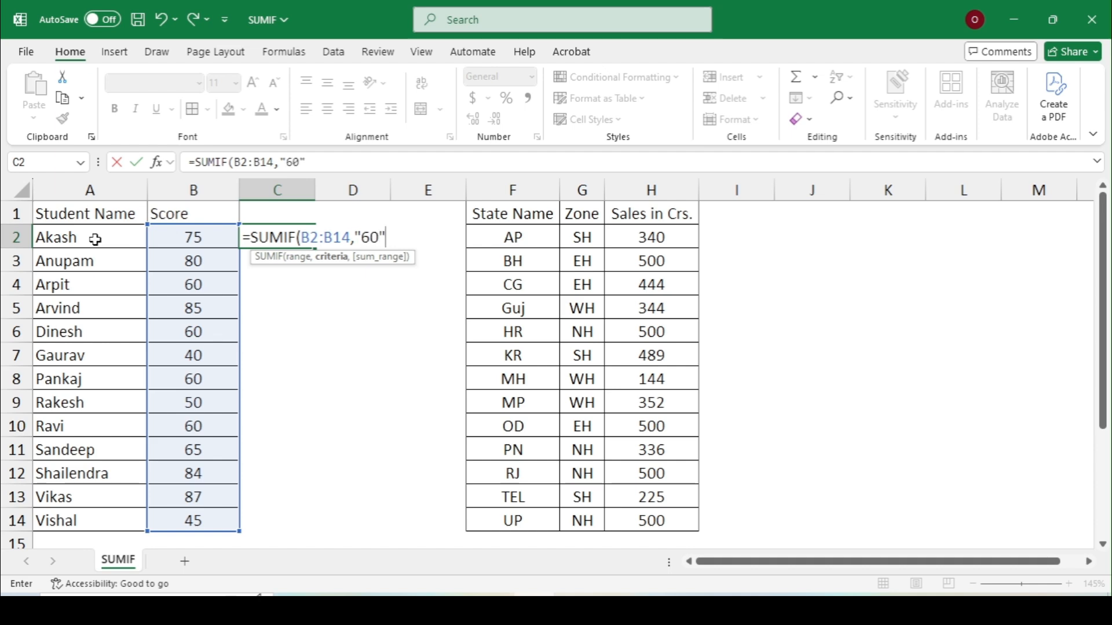
type(")")
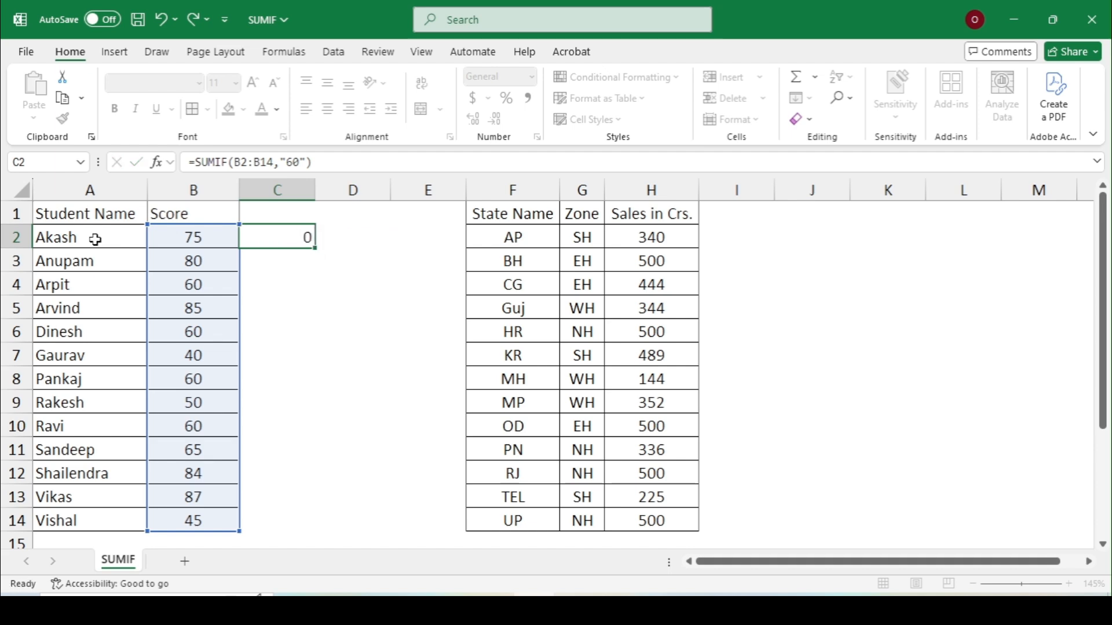
key("Return")
key("Up")
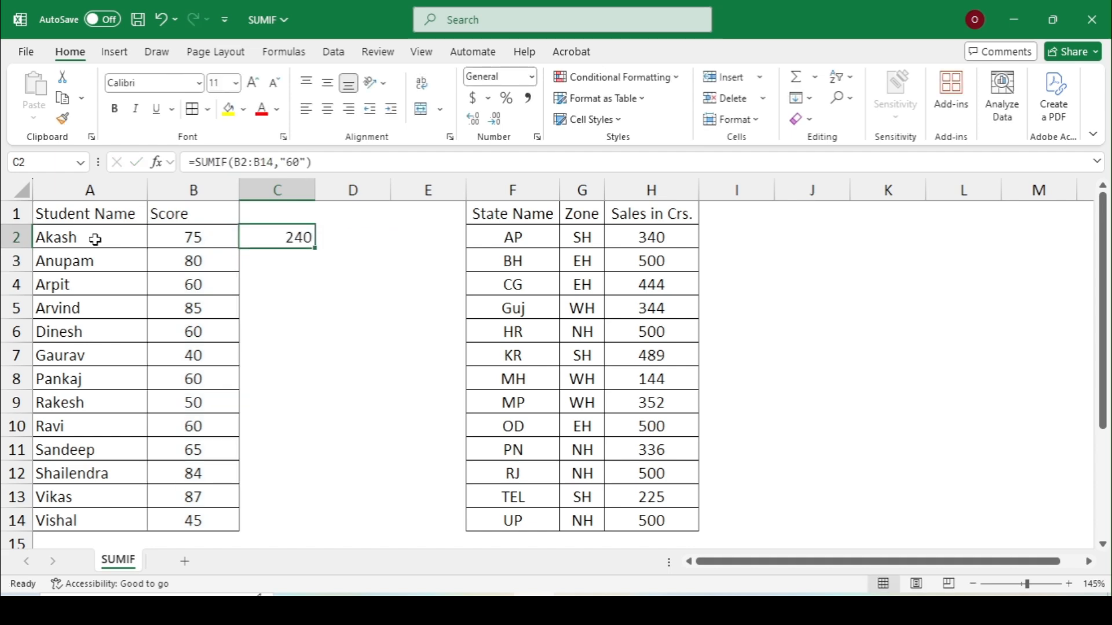
Step: Examine the student rows with a score of 60 to check them against the SUMIF total in C2
key("Left")
key("Left")
key("Down")
key("Down")
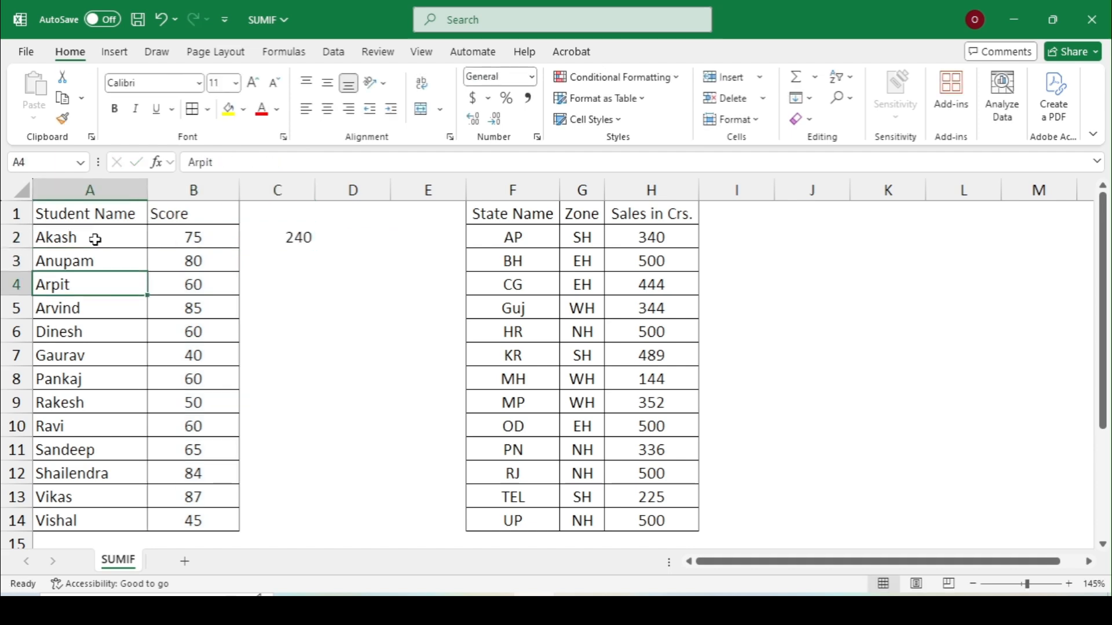
key("Right")
key("Left")
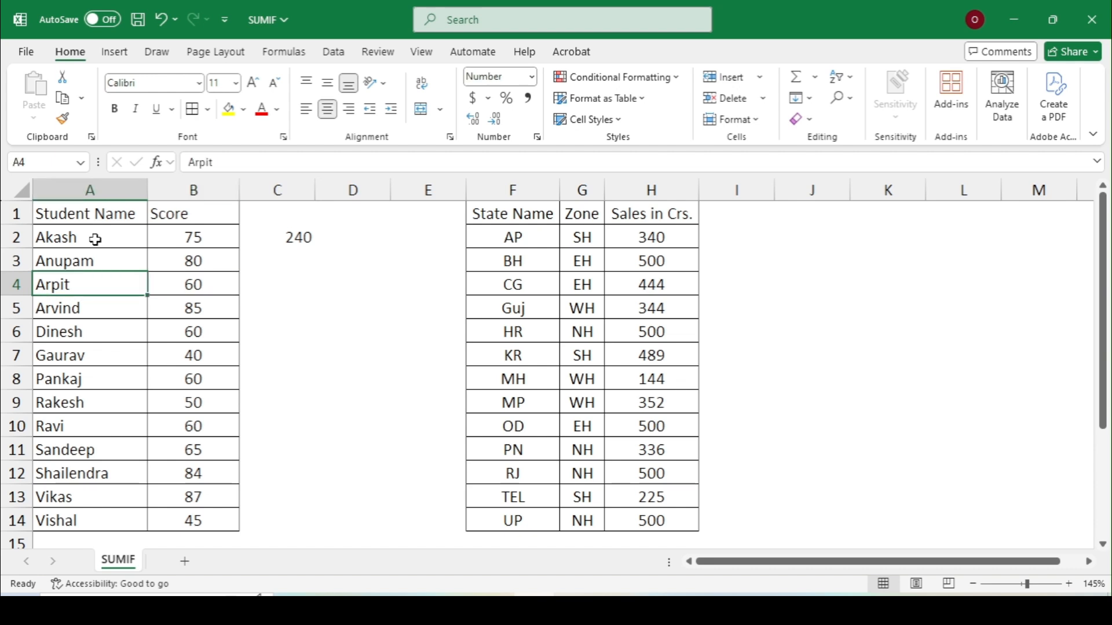
key("Down")
key("Down")
key("Down")
key("Down")
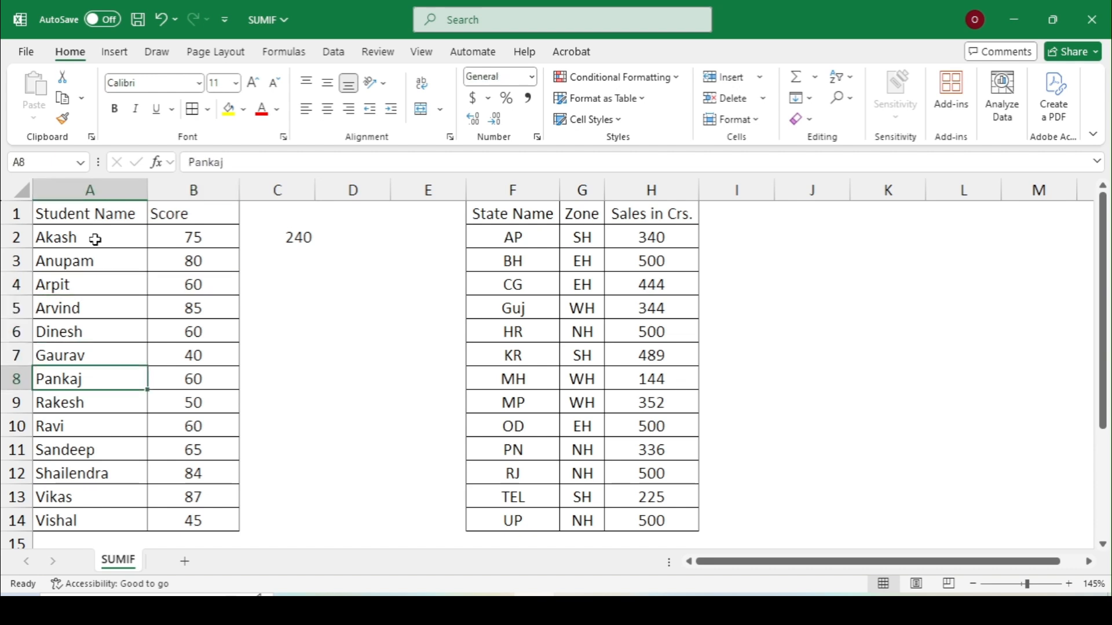
key("Down")
key("Down")
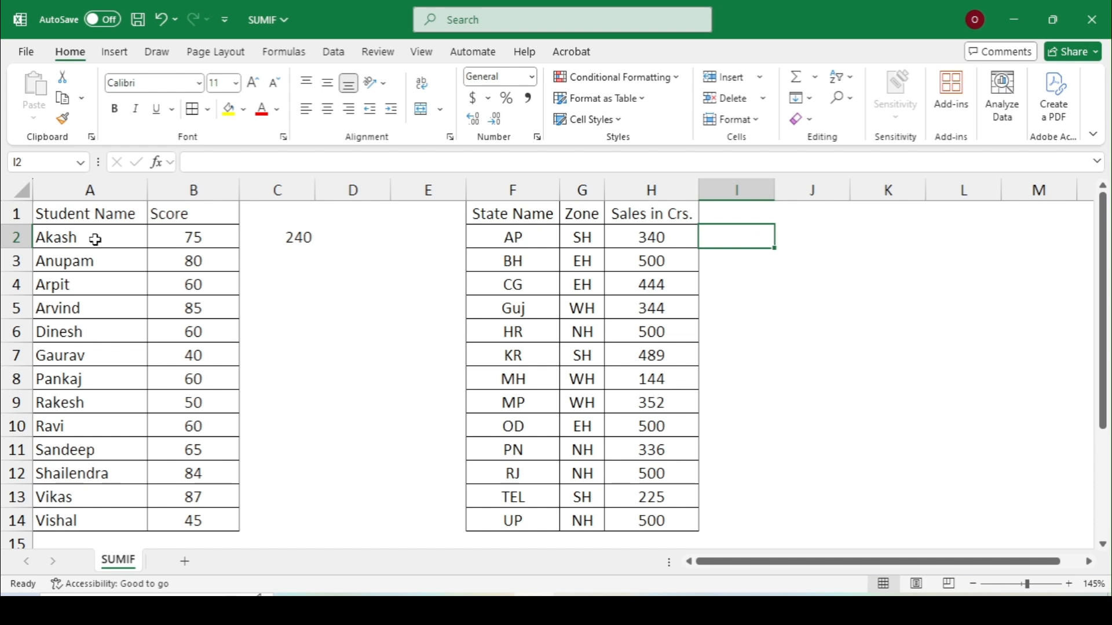
Step: Enter =SUMIF(H2:H14,"500") in cell I2 to total the state sales equal to 500
type("=")
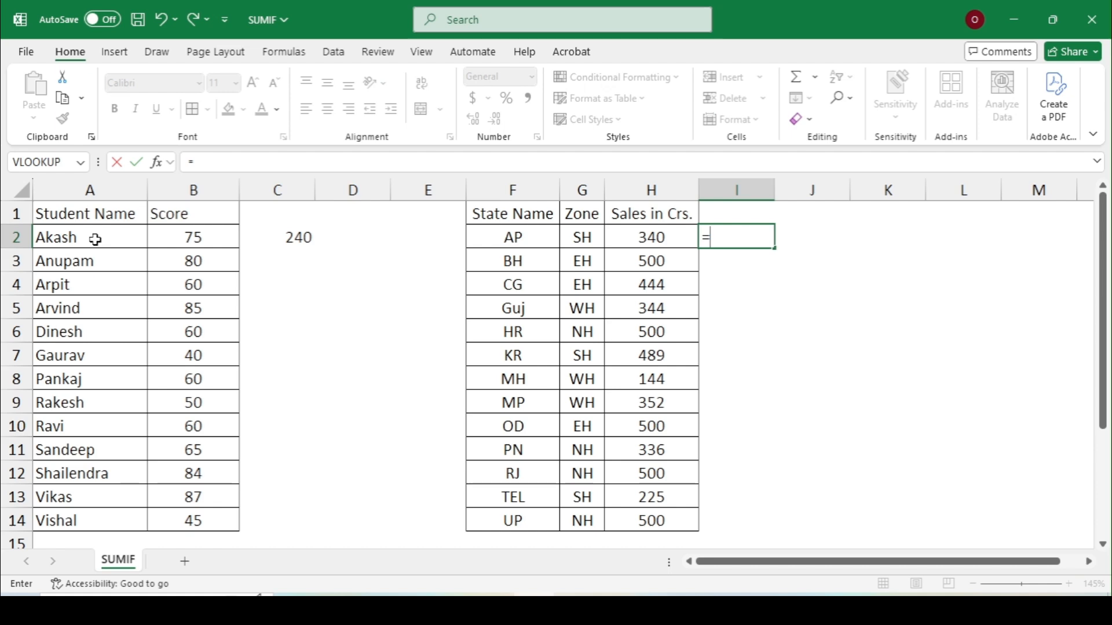
type("SUM")
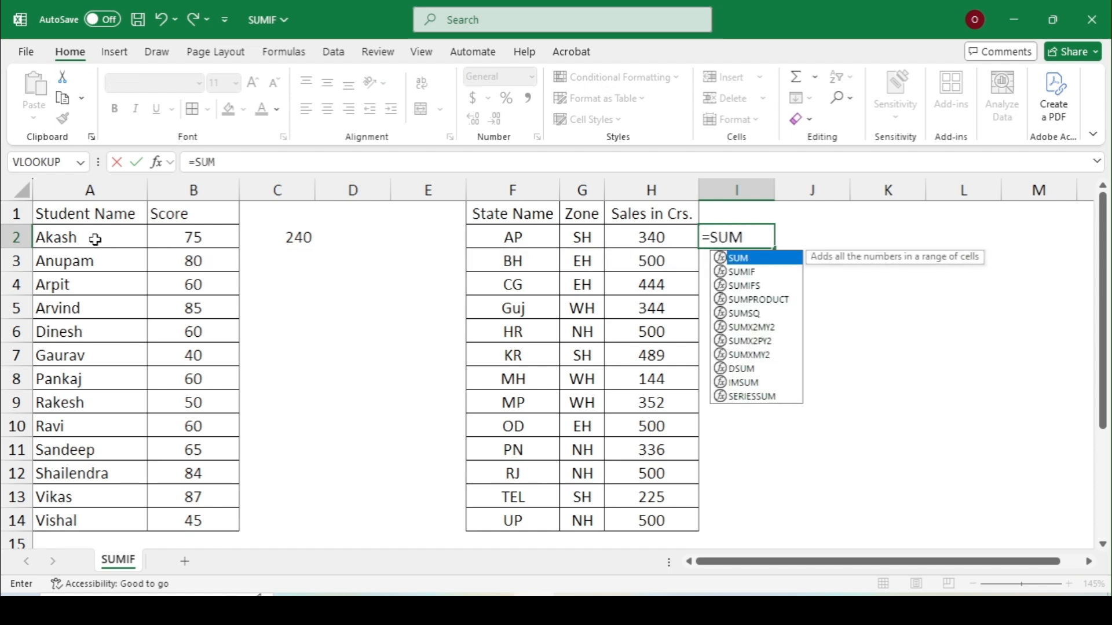
type("IF")
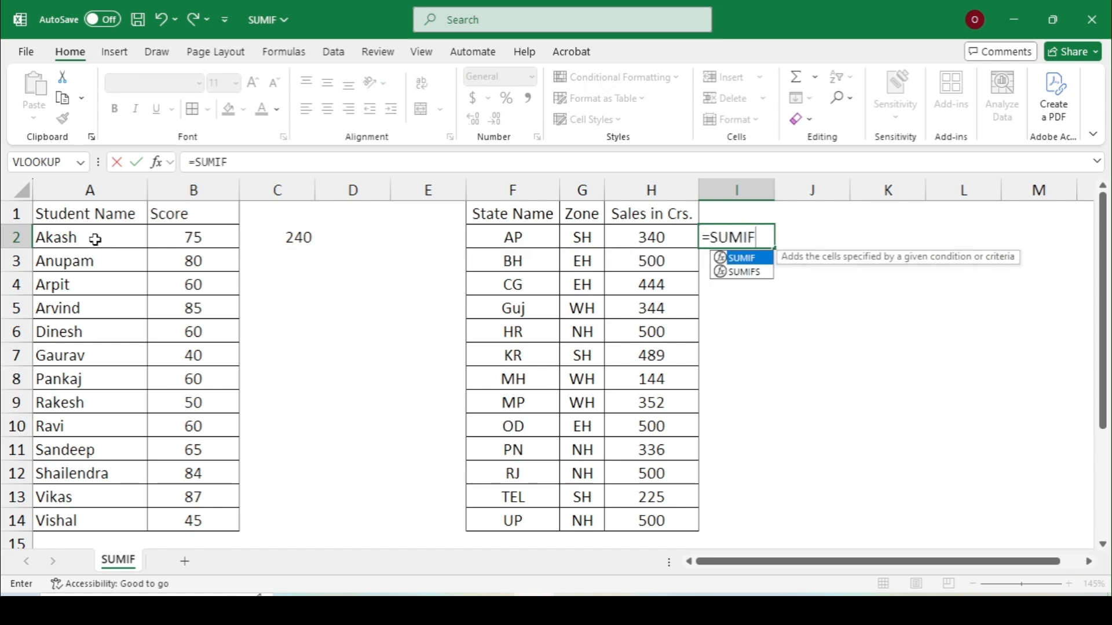
type("(")
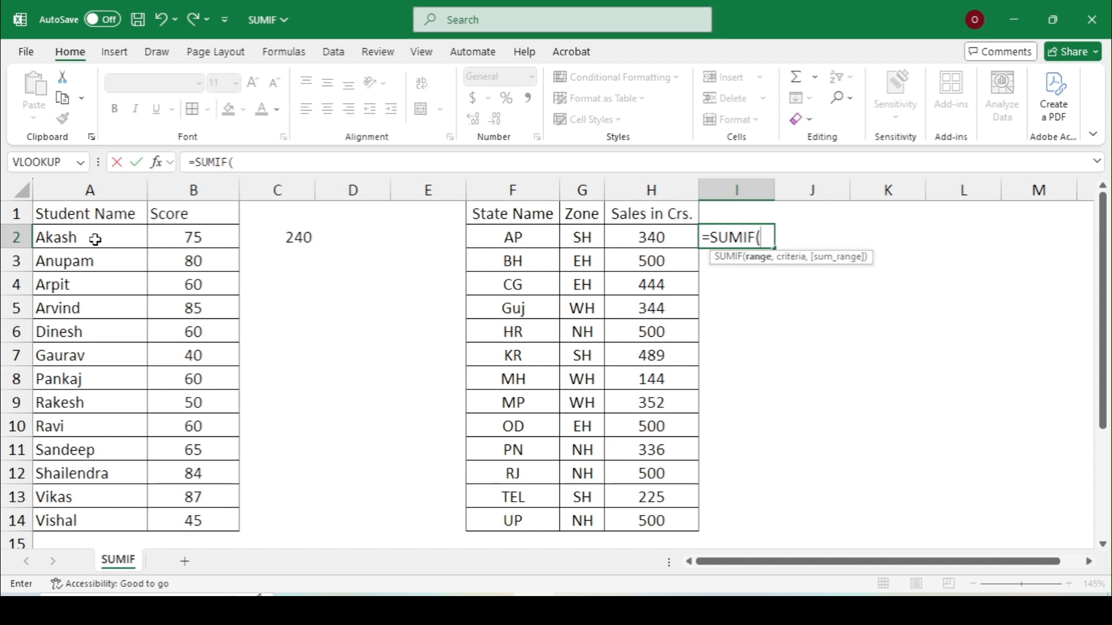
key("Left")
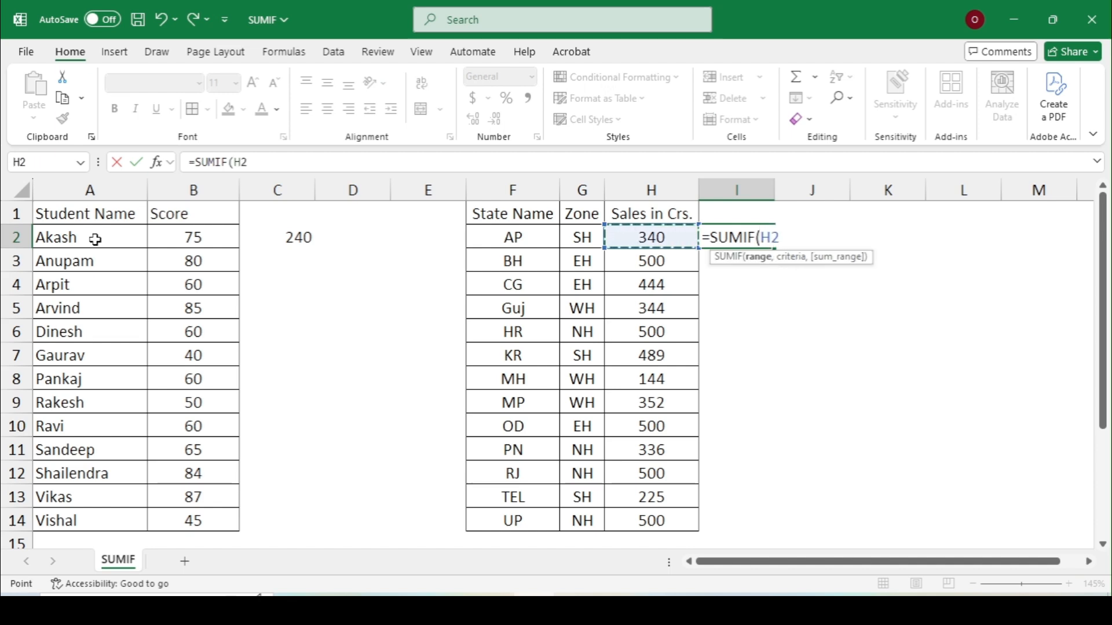
key("ctrl+shift+Down")
type(",")
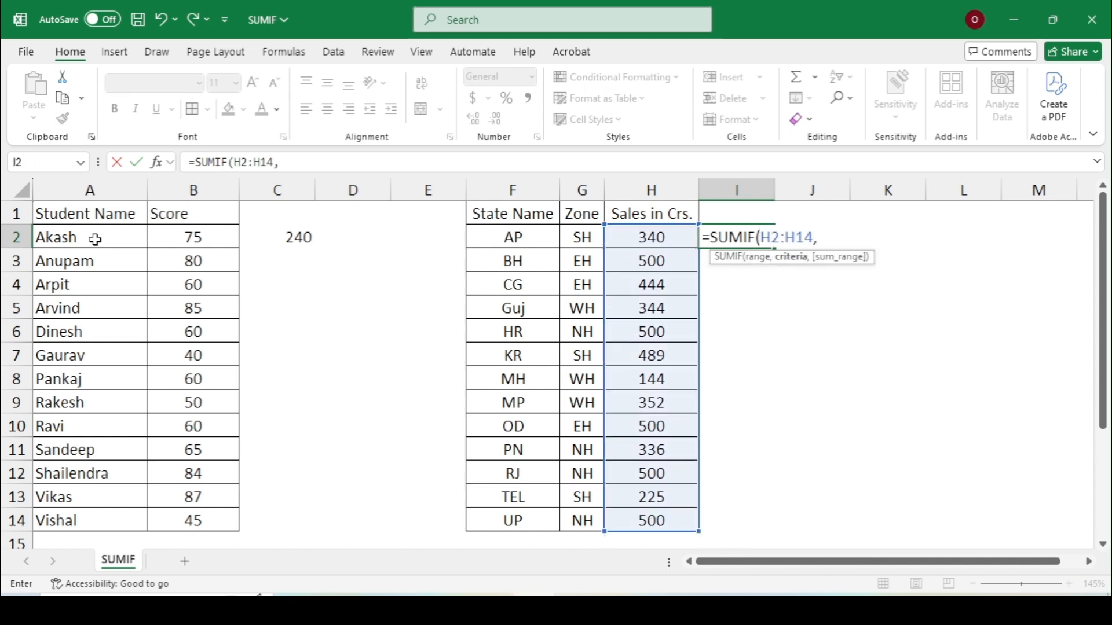
type("\"500\")")
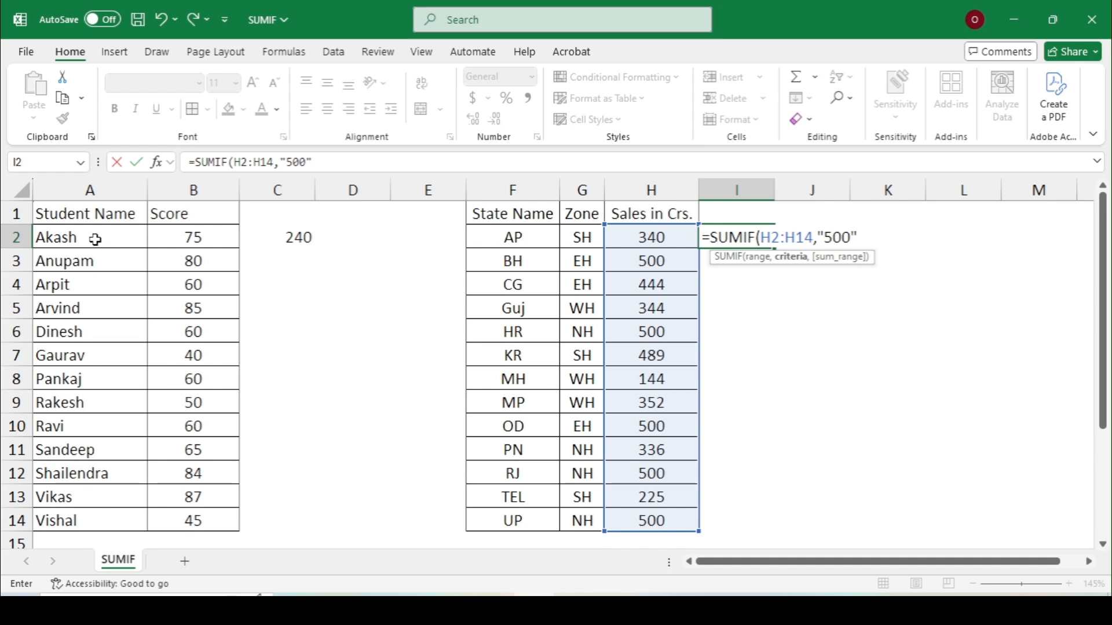
key("Return")
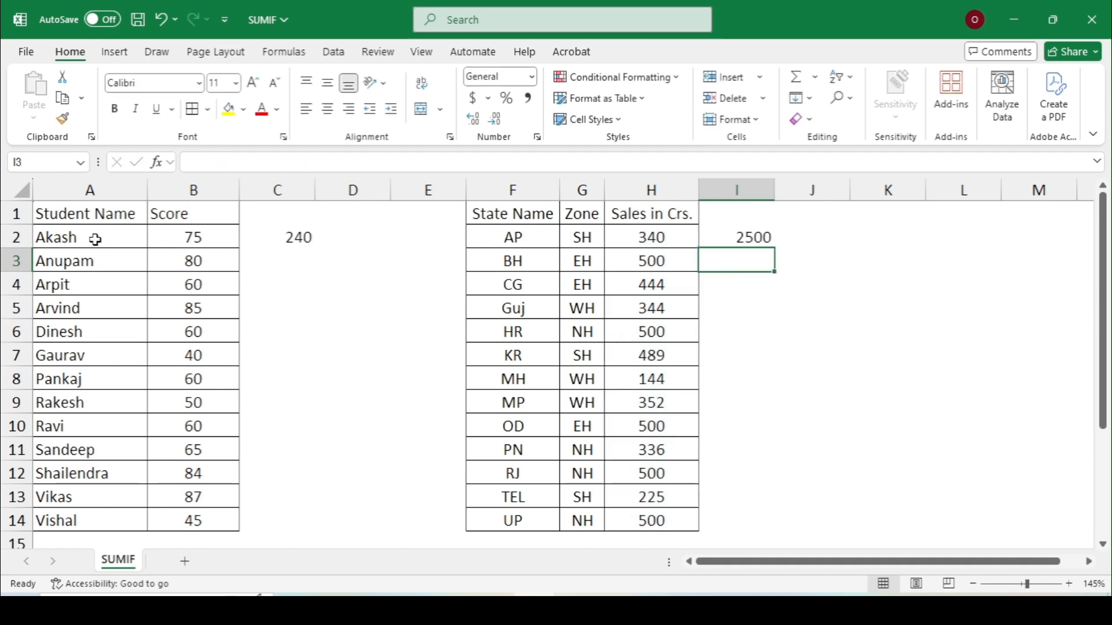
Step: Examine the state rows with sales of 500 to check them against the SUMIF total in I2
key("Left")
key("Left")
key("Left")
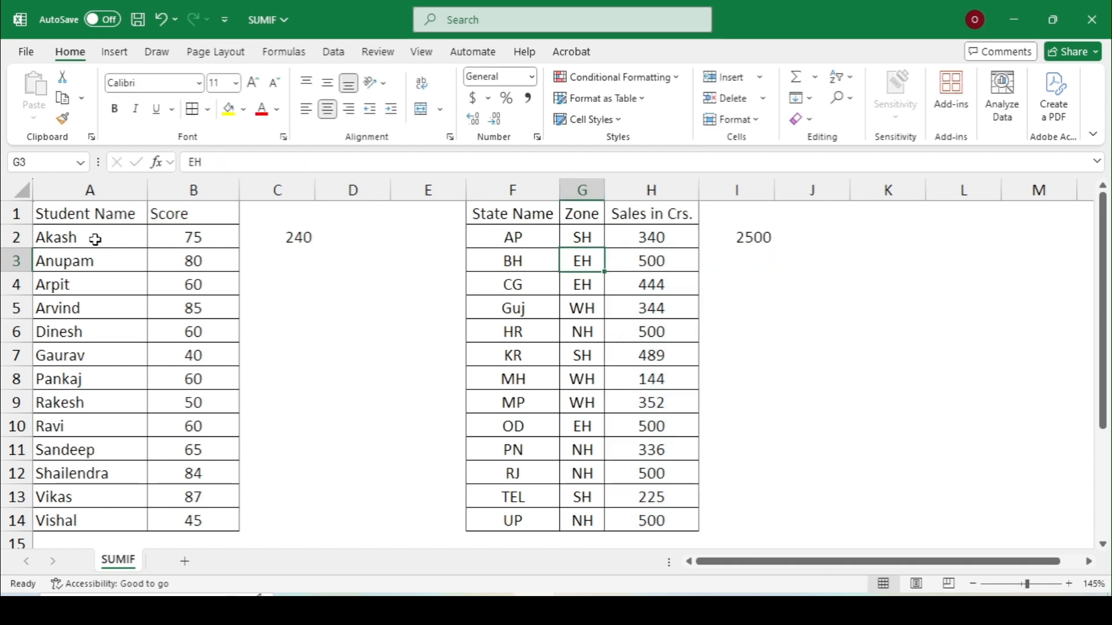
key("Down")
key("Down")
key("Down")
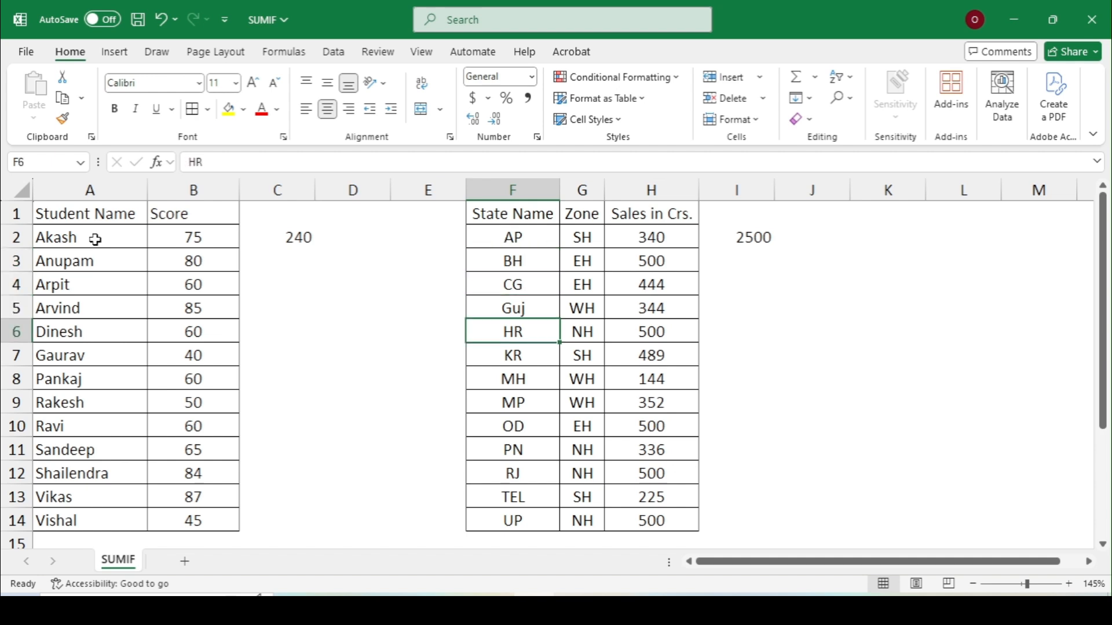
key("Down")
key("Down")
key("Down")
key("Down")
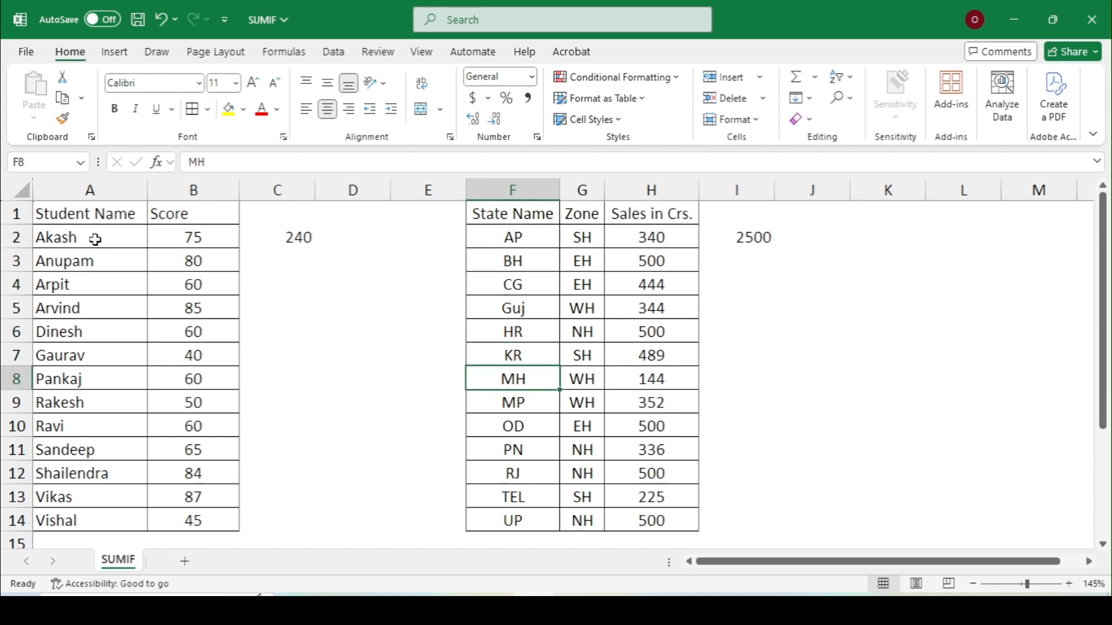
key("Down")
key("Down")
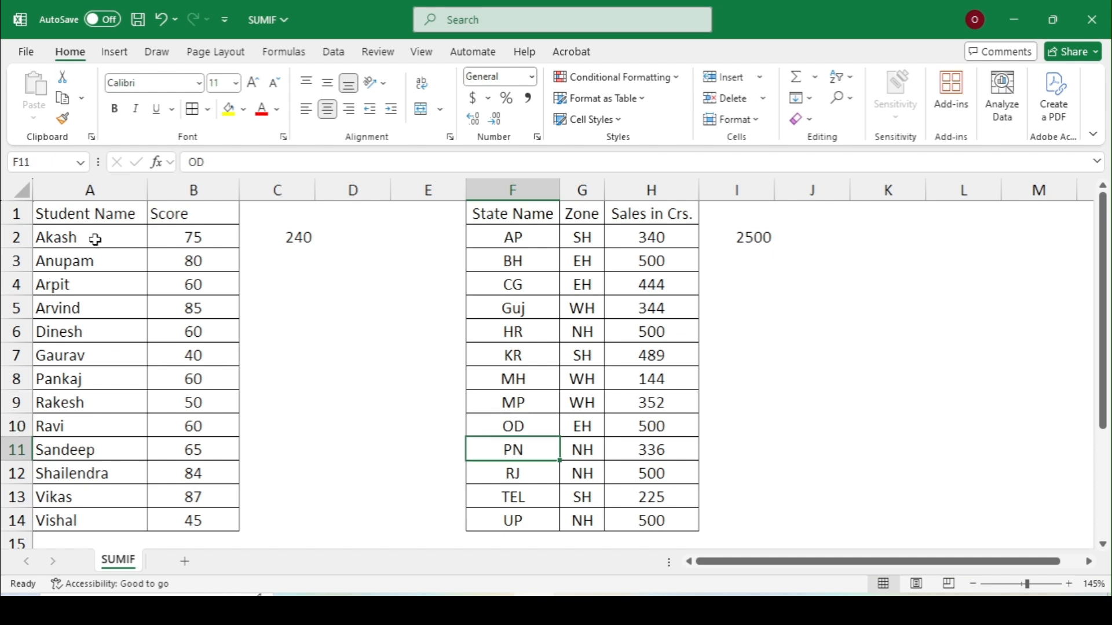
key("Down")
key("Down")
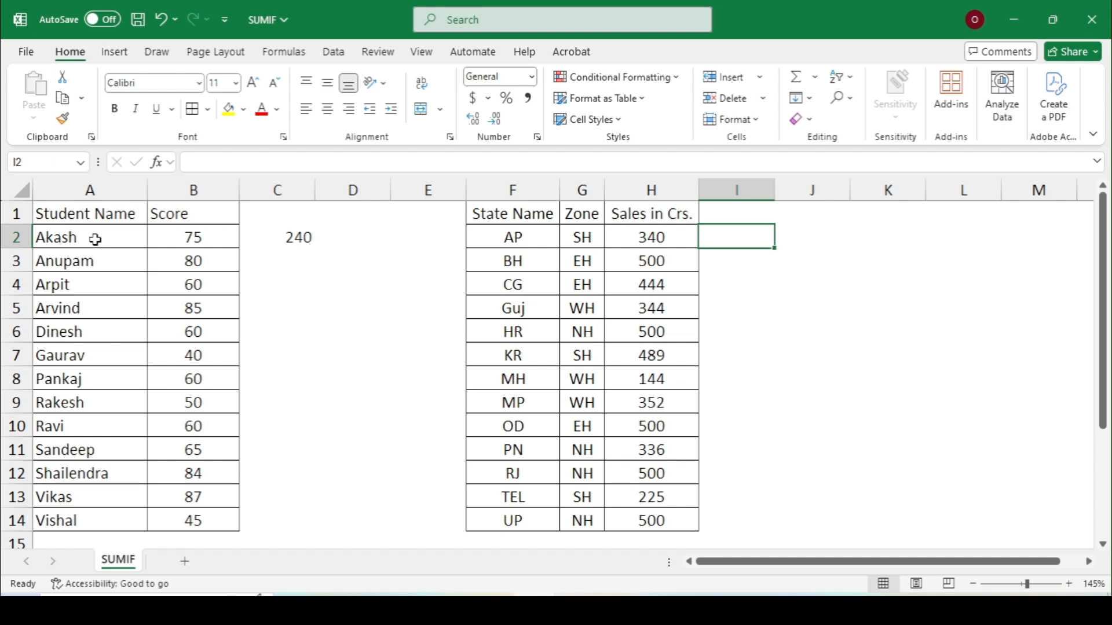
Step: Enter =SUMIF(H2:H14,">250") in cell I2 to total the state sales above 250
type("=")
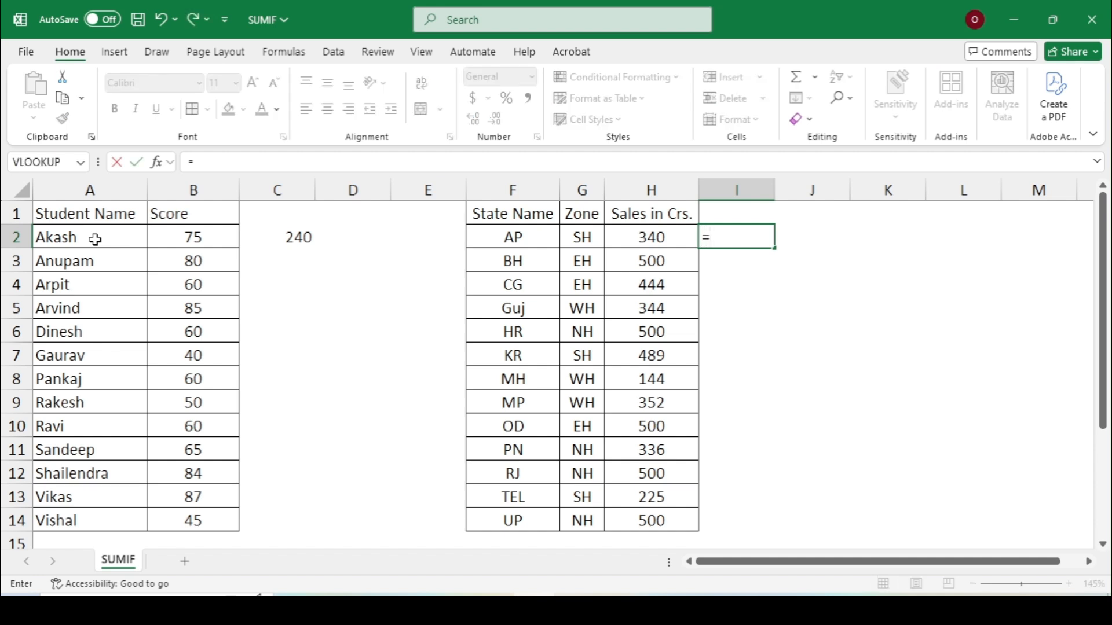
type("S")
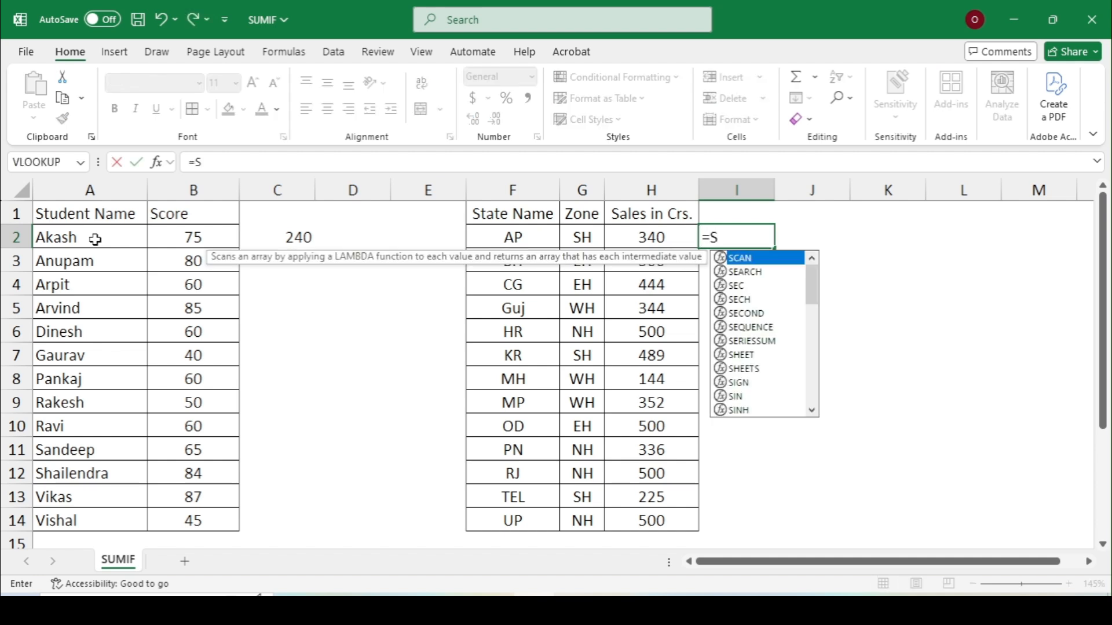
type("UMIF")
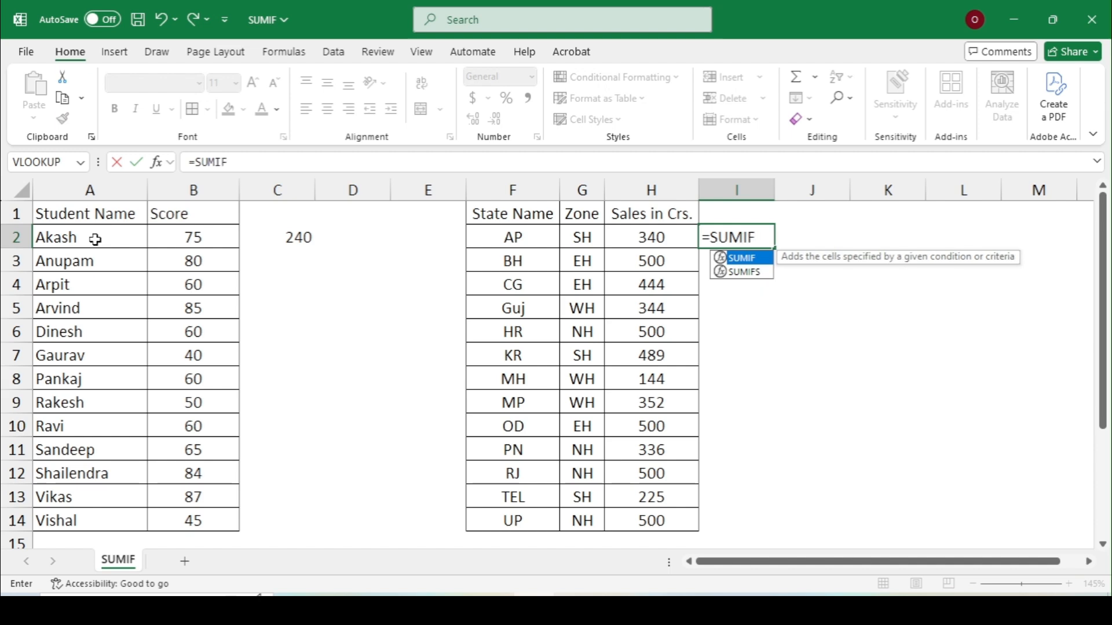
type("(")
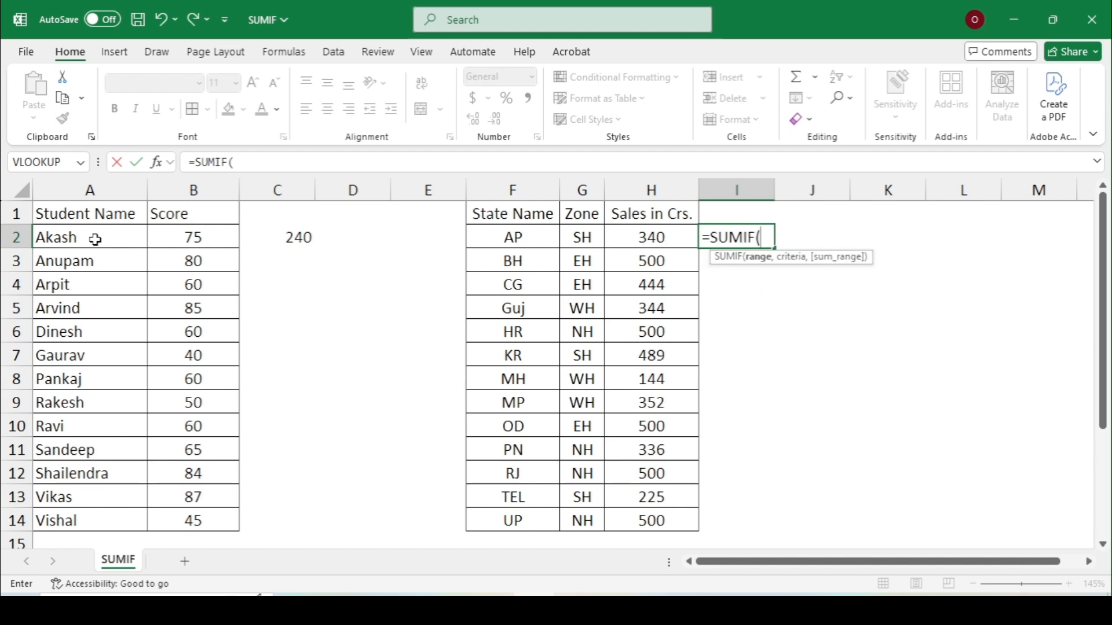
key("Left")
key("ctrl+shift+Down")
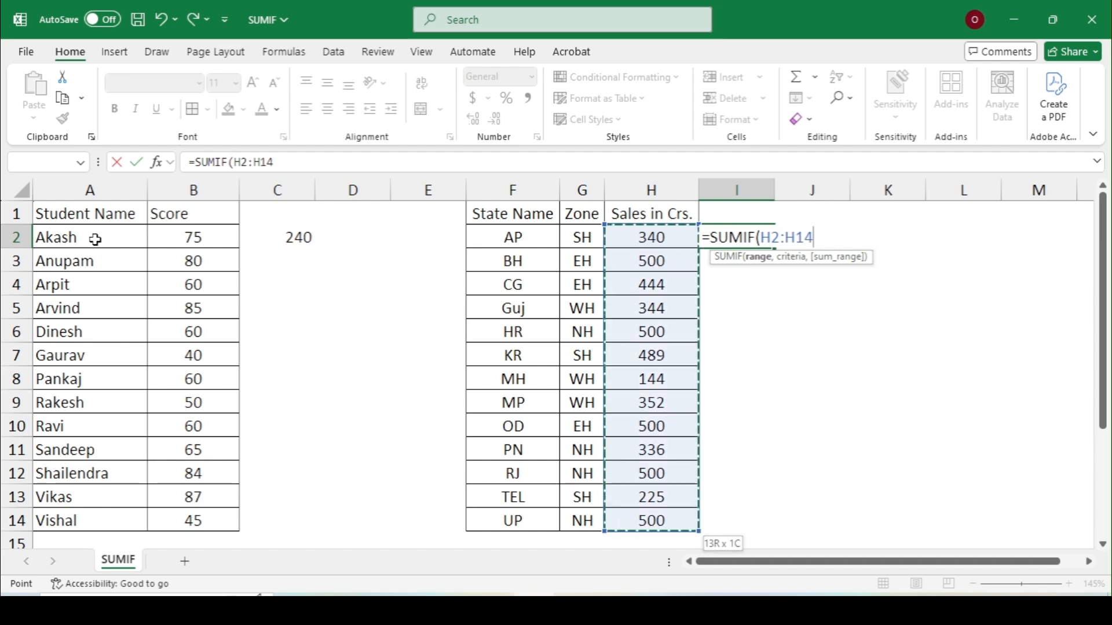
type(",\">250")
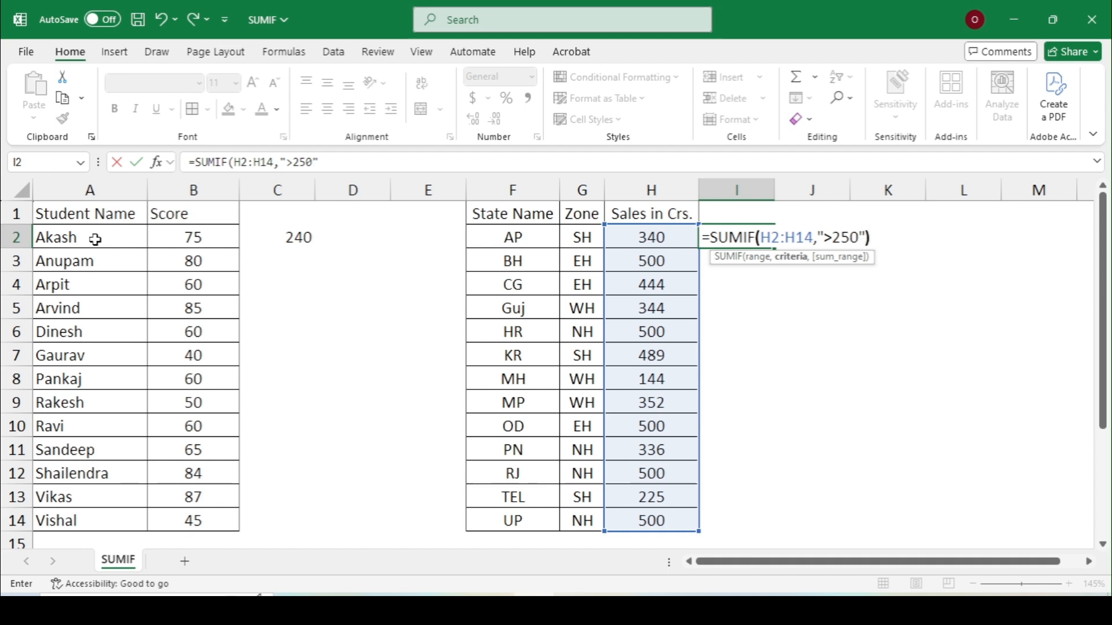
key("Return")
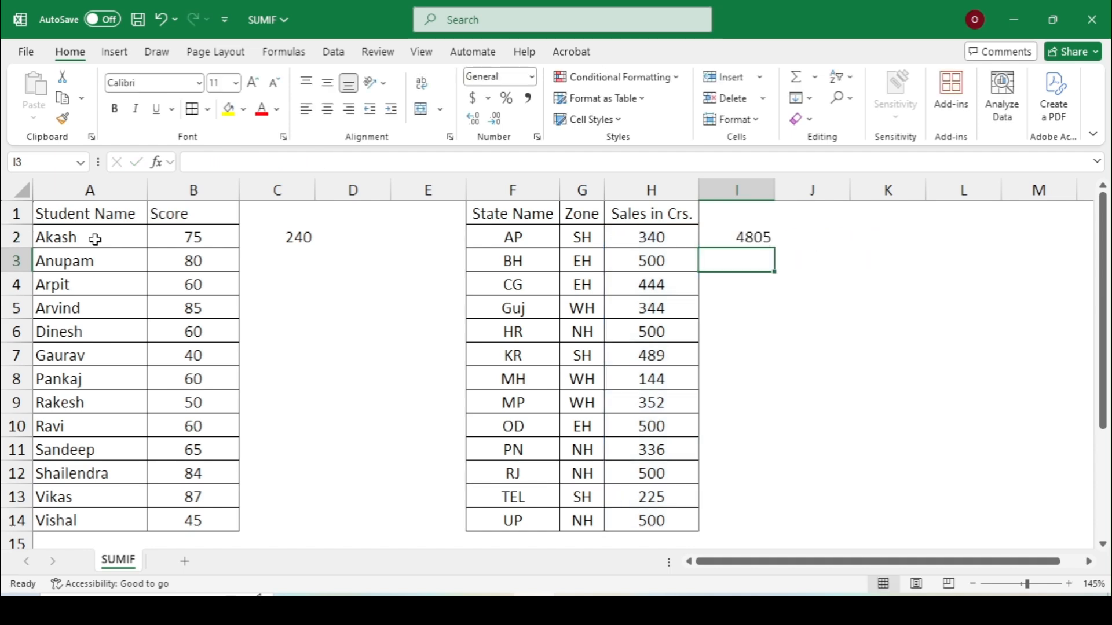